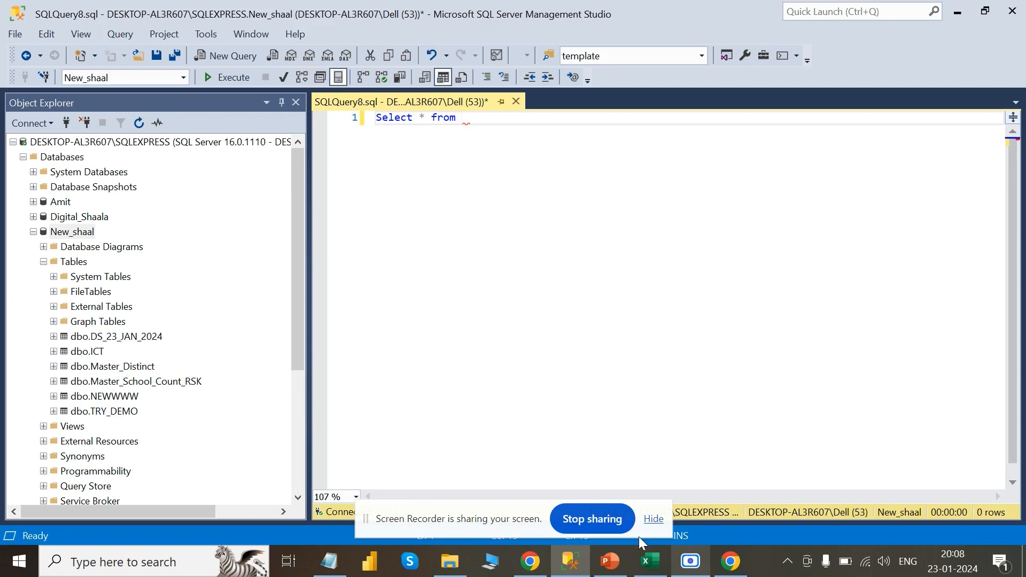
# Switch to Excel, review the UDISE code column on the DEMO sheet, and return to SQL Server Management Studio
pyautogui.click(651, 574)
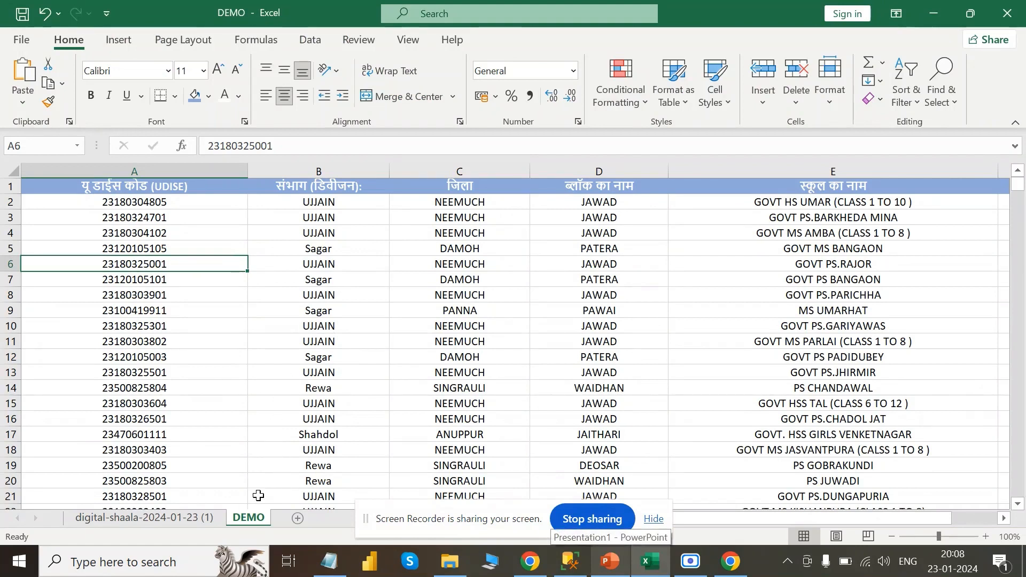
pyautogui.click(179, 516)
pyautogui.click(249, 519)
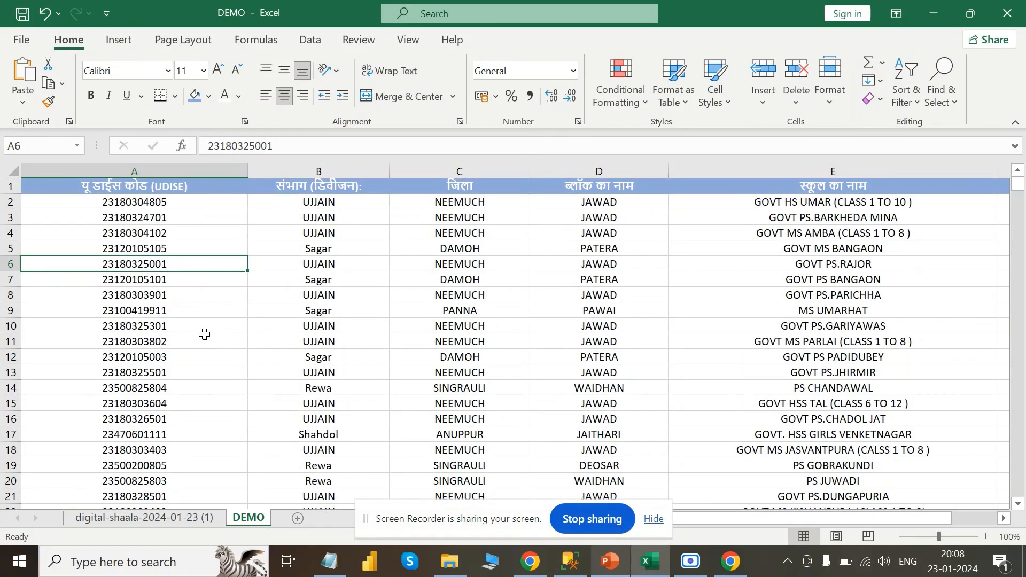
pyautogui.click(179, 169)
pyautogui.click(383, 256)
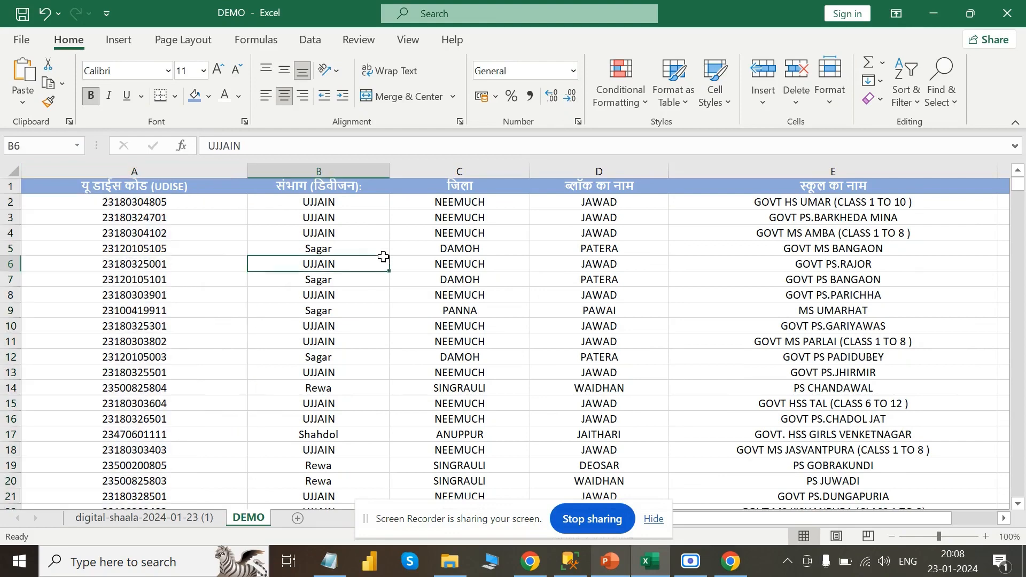
pyautogui.click(201, 162)
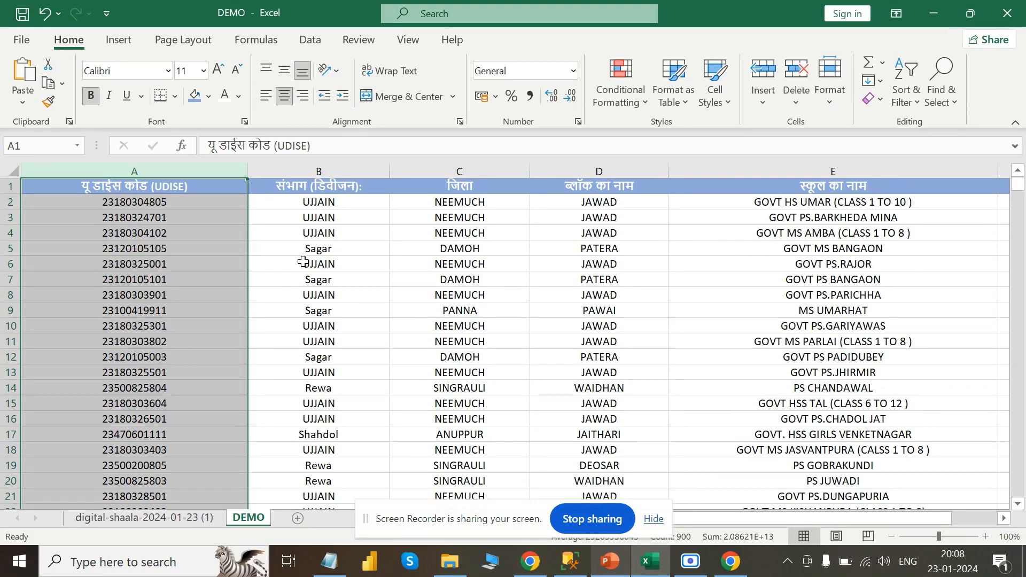
pyautogui.hotkey('alt', 'Tab')
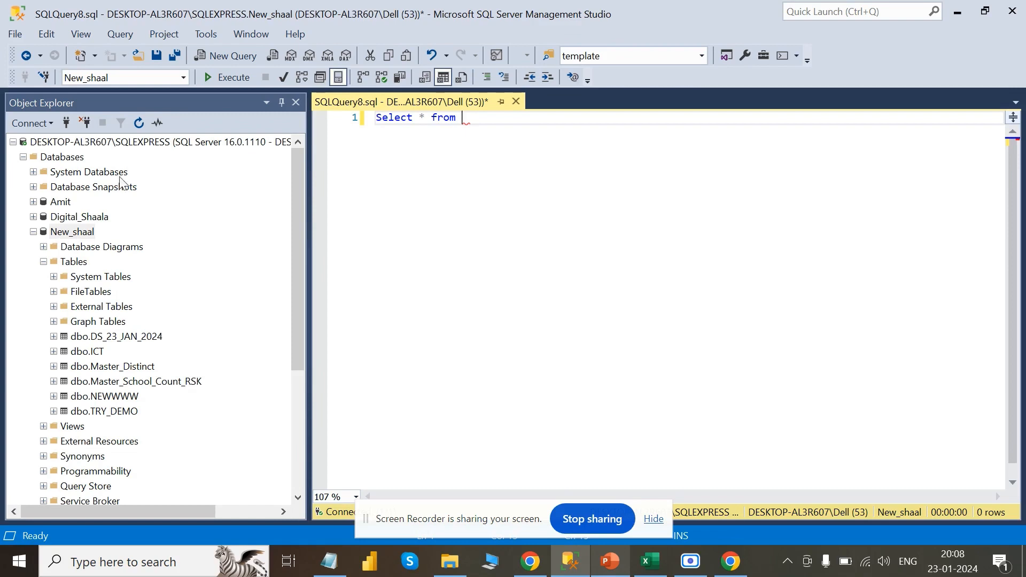
pyautogui.click(84, 236)
pyautogui.click(83, 236)
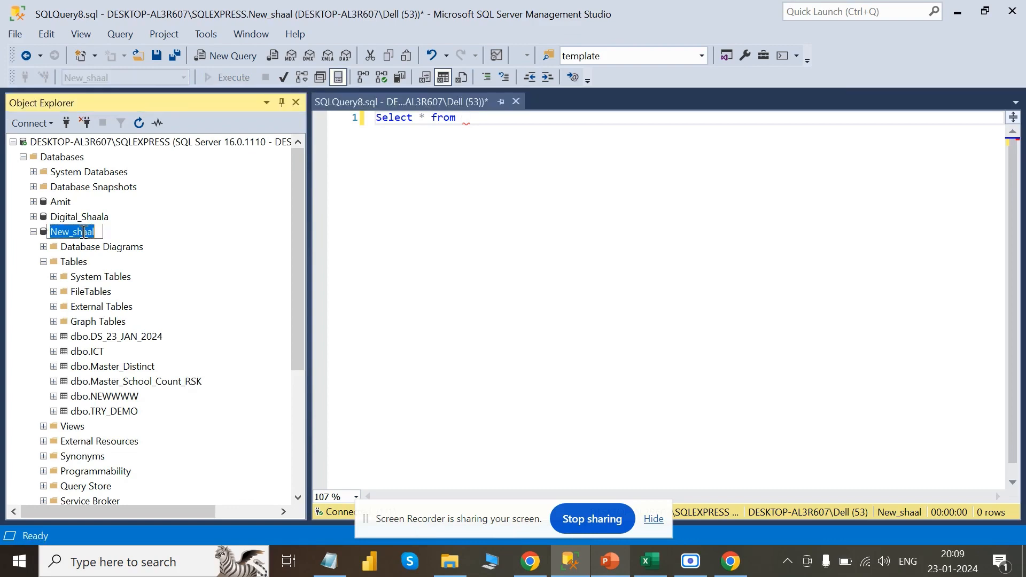
pyautogui.rightClick(84, 237)
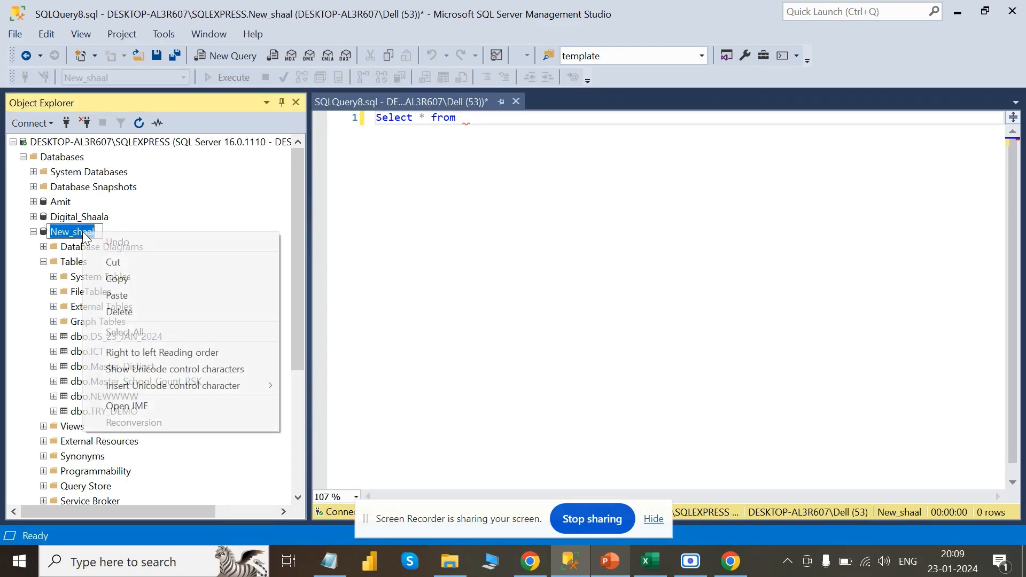
pyautogui.click(36, 292)
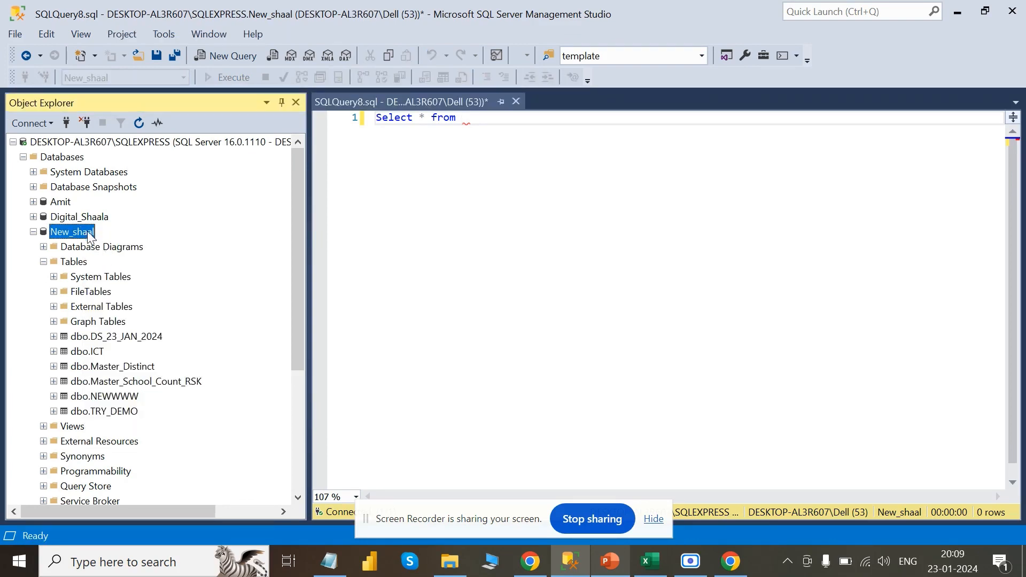
pyautogui.click(116, 244)
# Start the Import Data task for the New_shaal database
pyautogui.rightClick(77, 229)
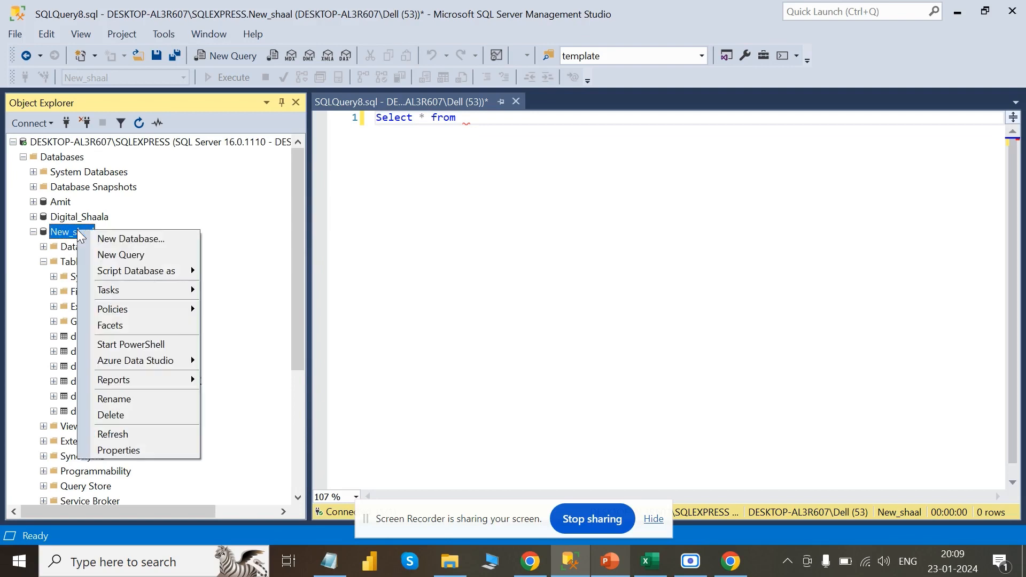
pyautogui.moveTo(134, 288)
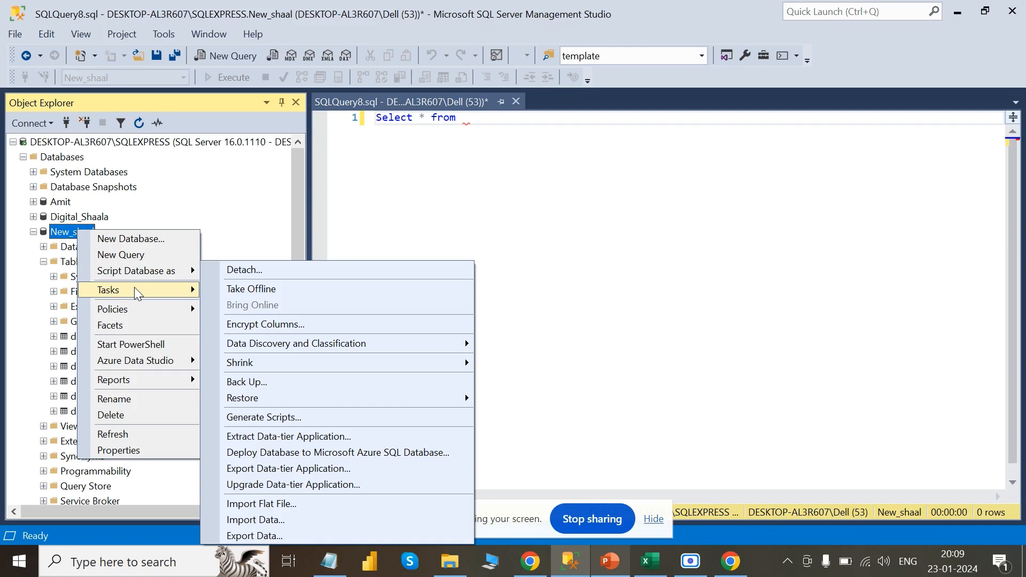
pyautogui.click(288, 519)
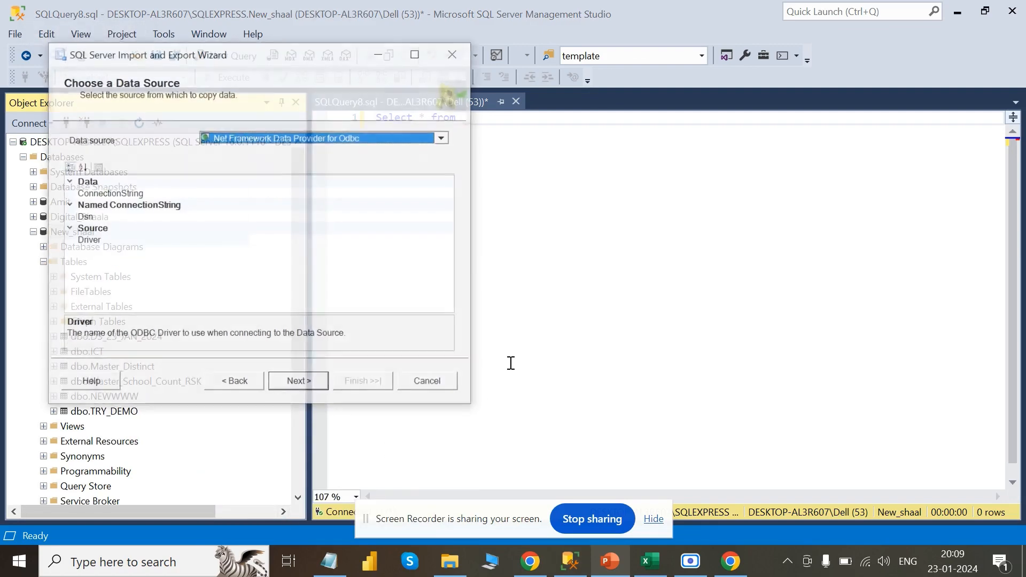
# Set the import wizard's data source to Microsoft Excel
pyautogui.click(444, 138)
pyautogui.scroll(-1, 352, 214)
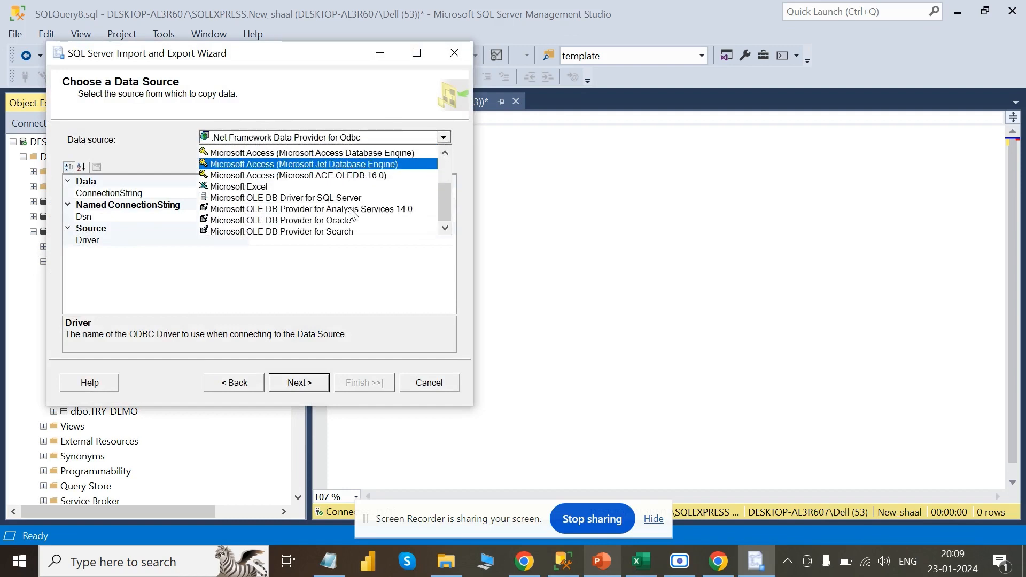
pyautogui.scroll(-1, 352, 215)
pyautogui.click(266, 174)
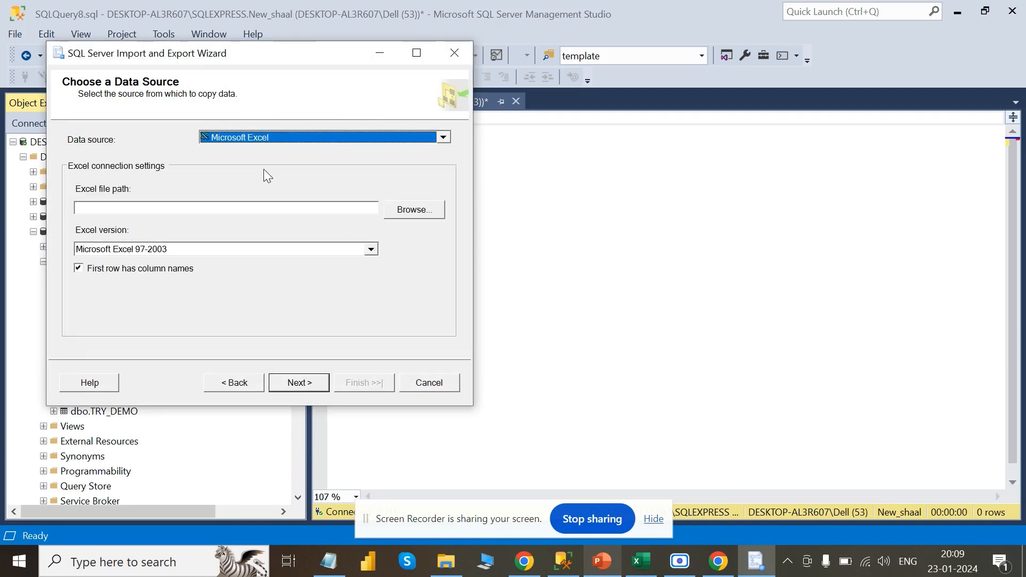
pyautogui.click(444, 139)
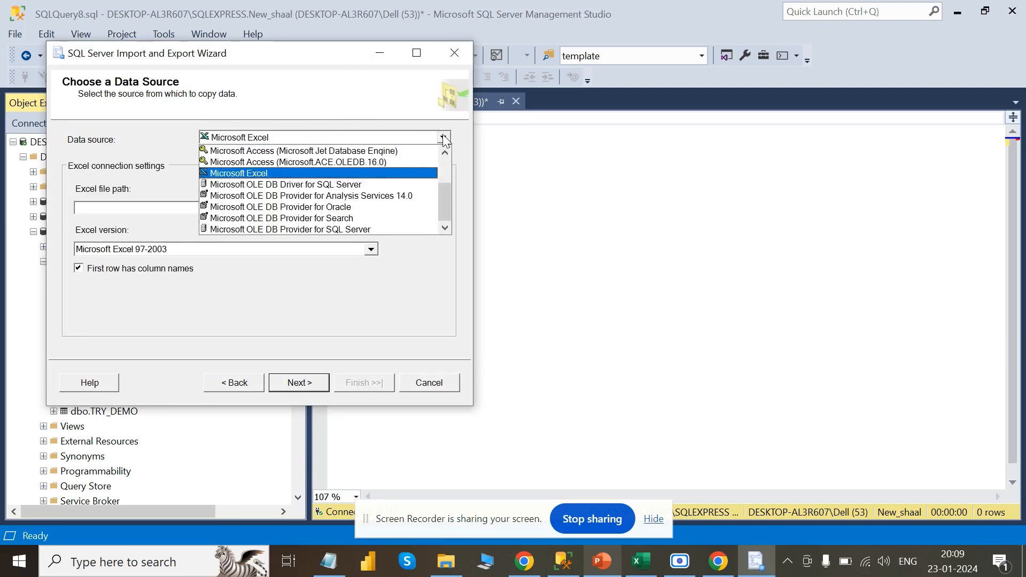
pyautogui.moveTo(446, 209)
pyautogui.mouseDown()
pyautogui.moveTo(442, 174)
pyautogui.moveTo(441, 216)
pyautogui.mouseUp()
pyautogui.click(412, 278)
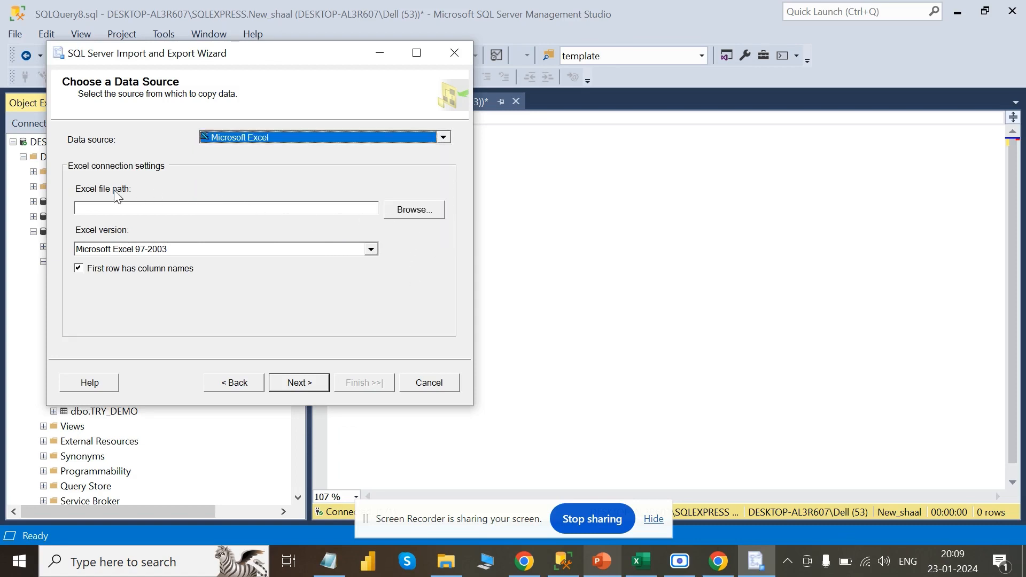
# Choose the DEMO workbook from Downloads as the source file with Excel version Microsoft Excel 2007-2010, and continue to the destination settings
pyautogui.click(438, 209)
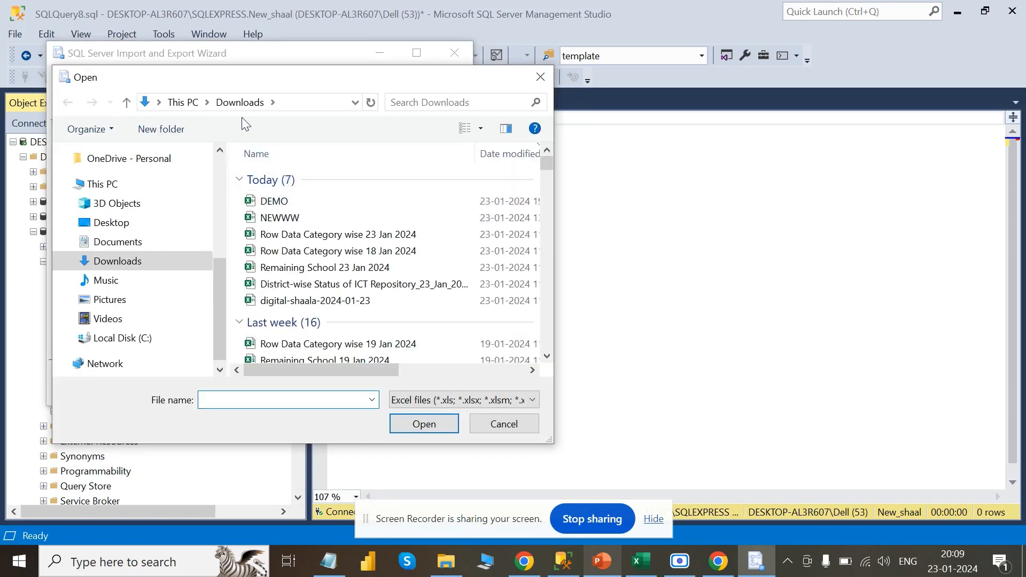
pyautogui.click(323, 207)
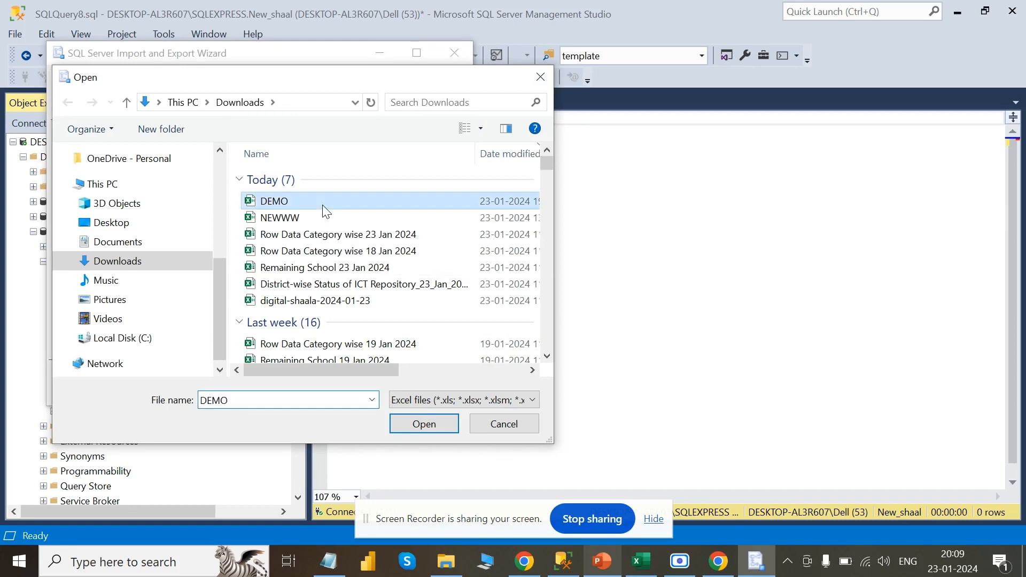
pyautogui.click(424, 425)
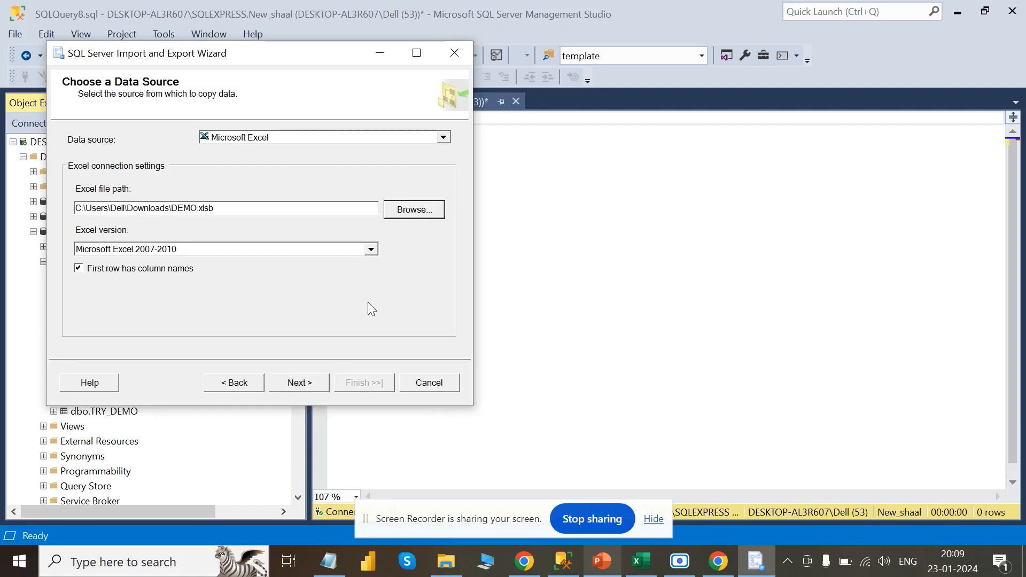
pyautogui.click(373, 249)
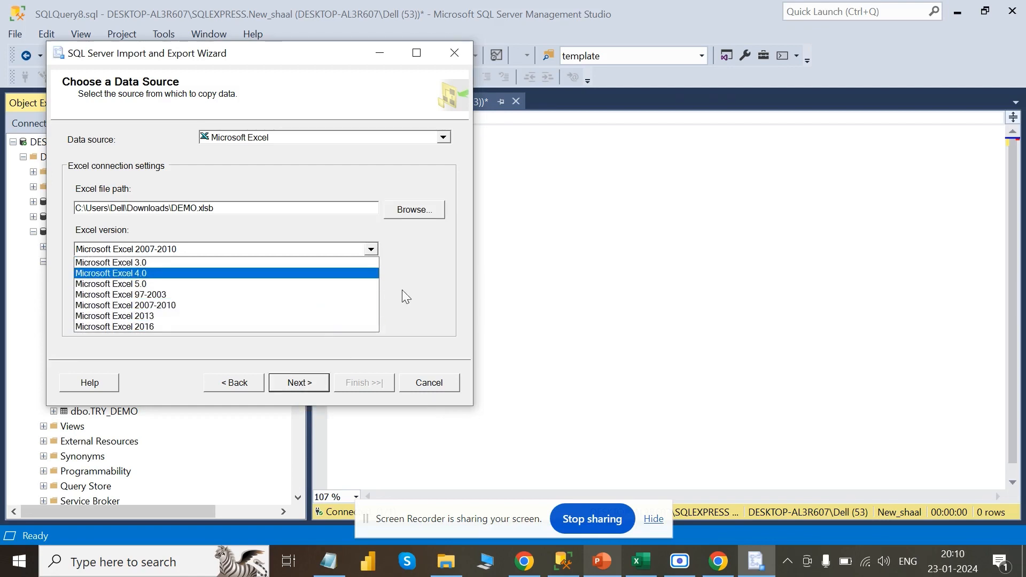
pyautogui.click(360, 305)
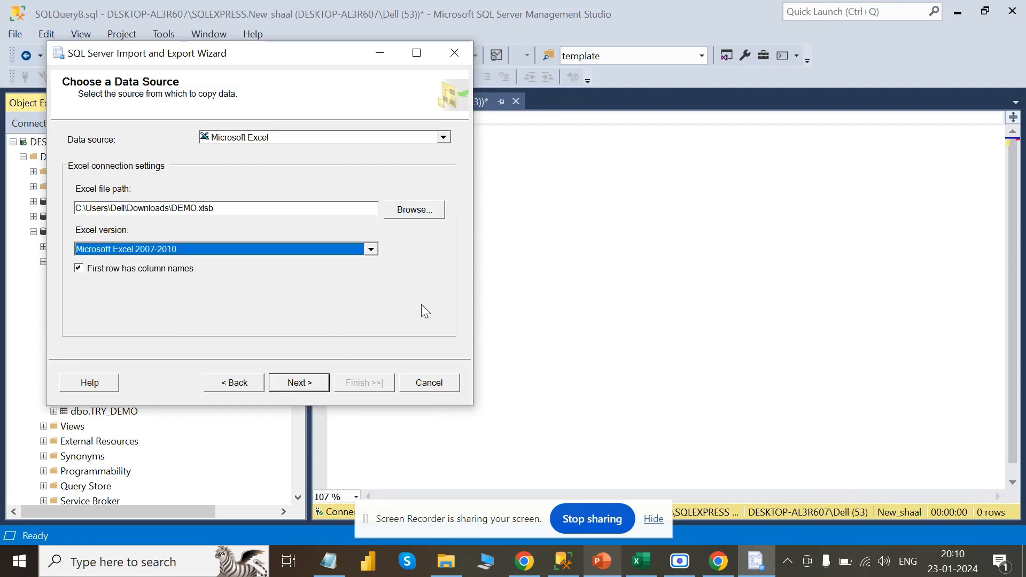
pyautogui.click(310, 386)
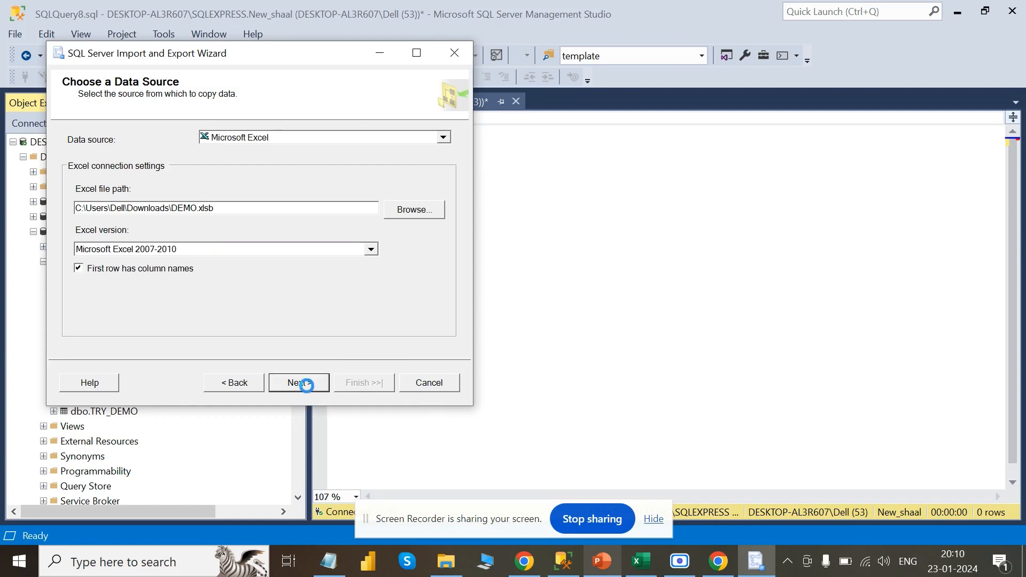
# Set the destination to Microsoft OLE DB Provider for SQL Server with Windows Authentication, and continue with the New_shaal database
pyautogui.click(444, 138)
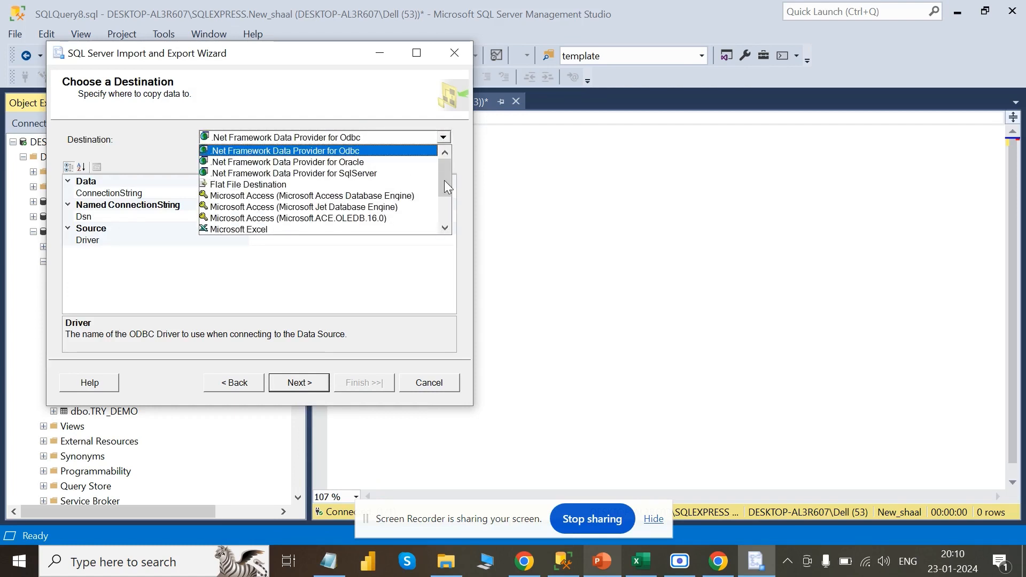
pyautogui.scroll(-2, 448, 187)
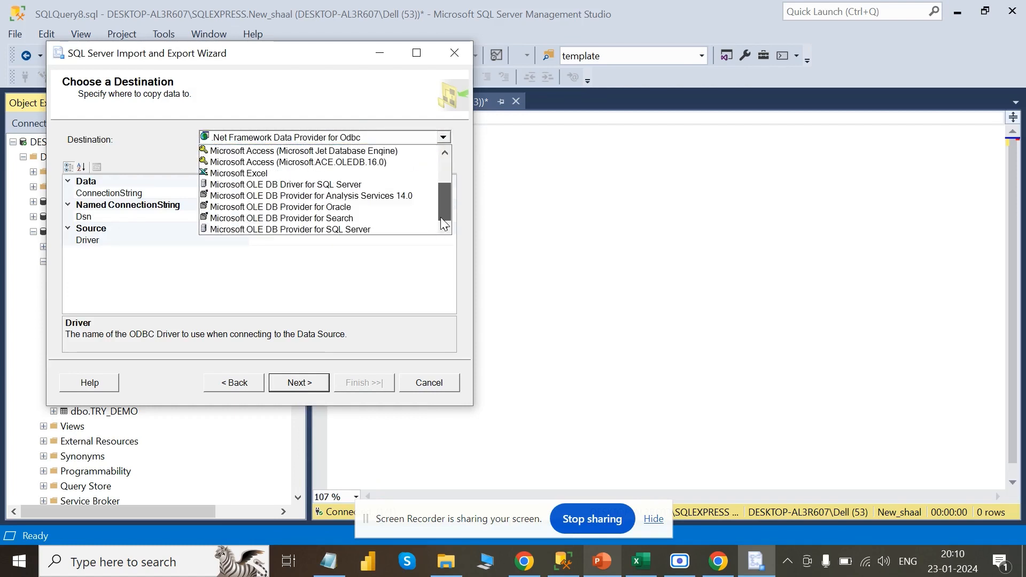
pyautogui.click(377, 233)
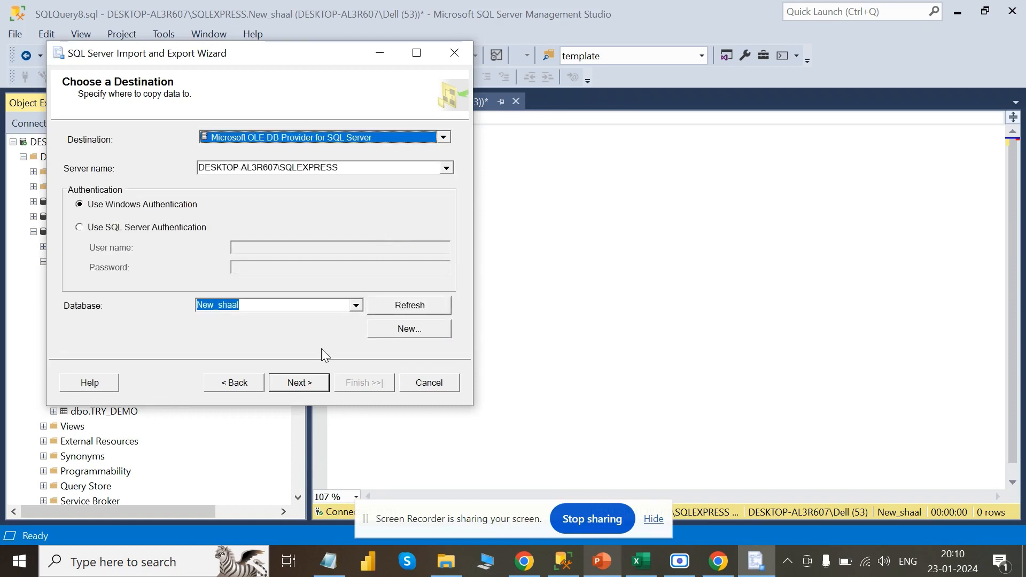
pyautogui.click(88, 229)
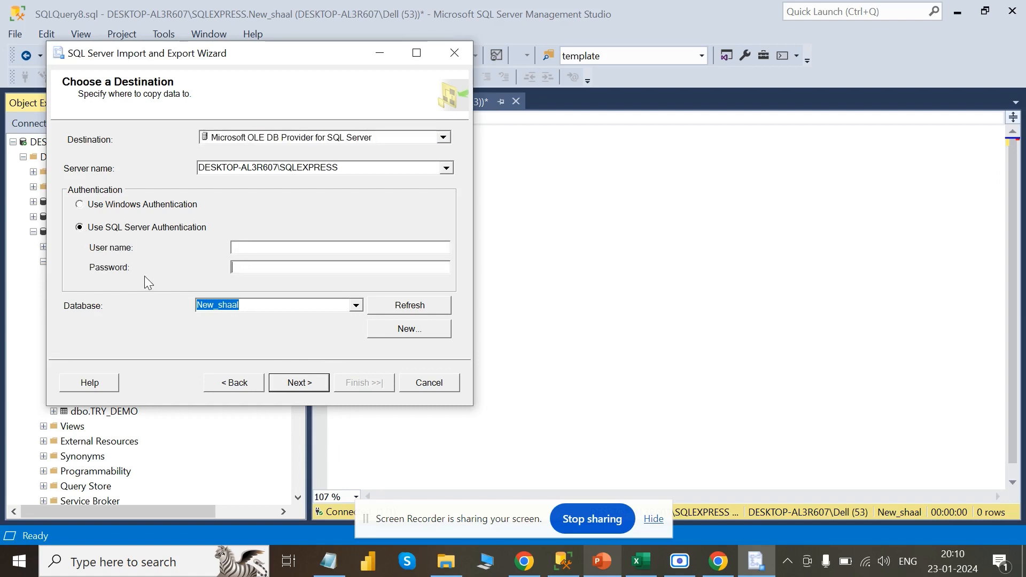
pyautogui.click(80, 206)
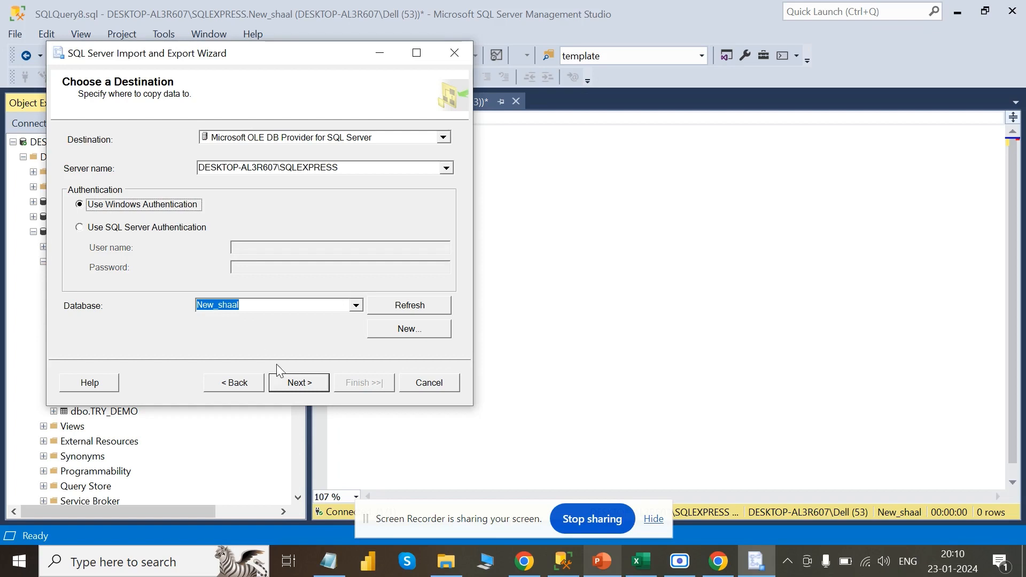
pyautogui.click(299, 383)
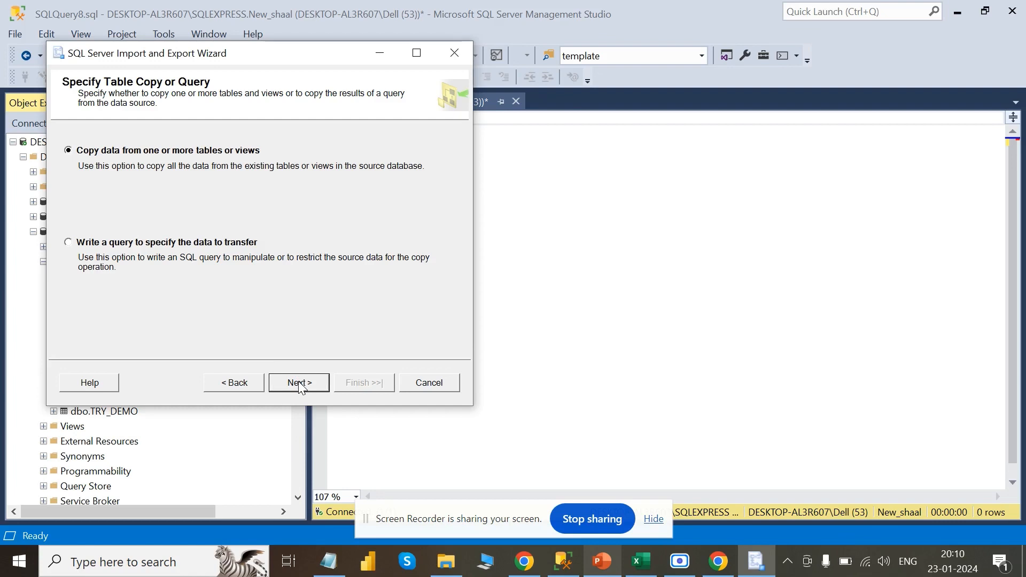
# Copy data from tables or views, selecting the DEMO$ sheet as the source and naming its destination table TRY
pyautogui.click(299, 384)
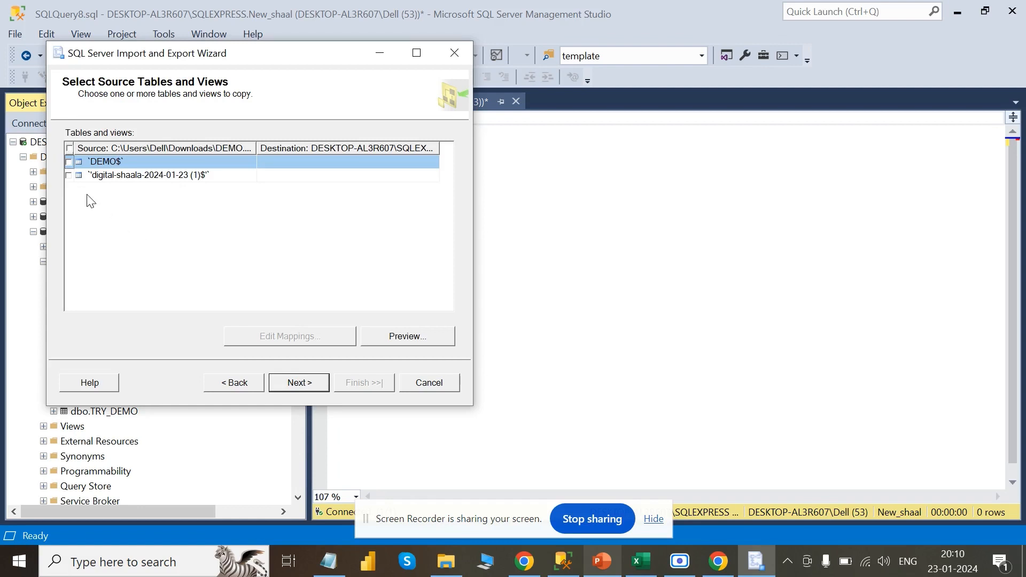
pyautogui.click(70, 162)
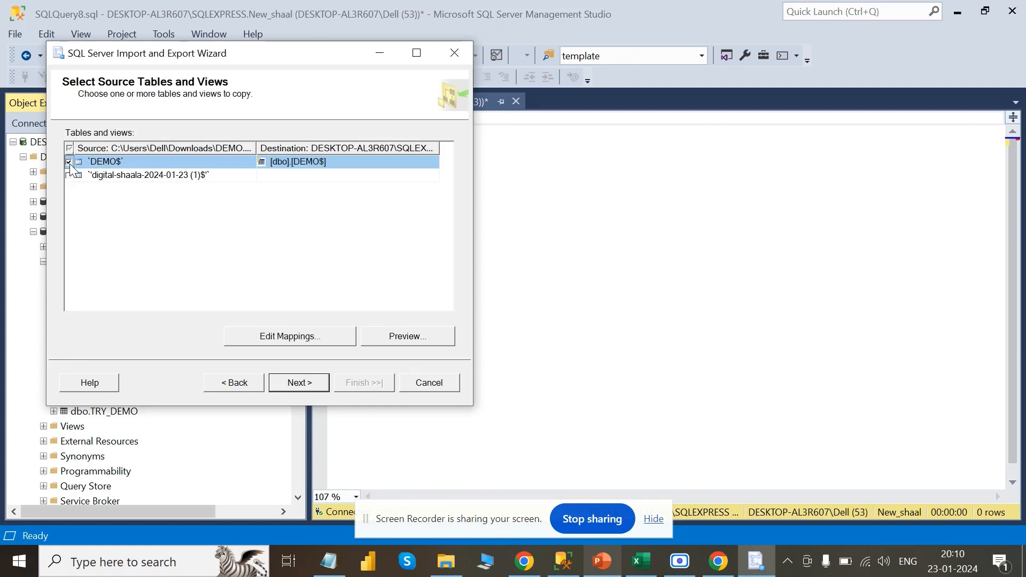
pyautogui.click(330, 165)
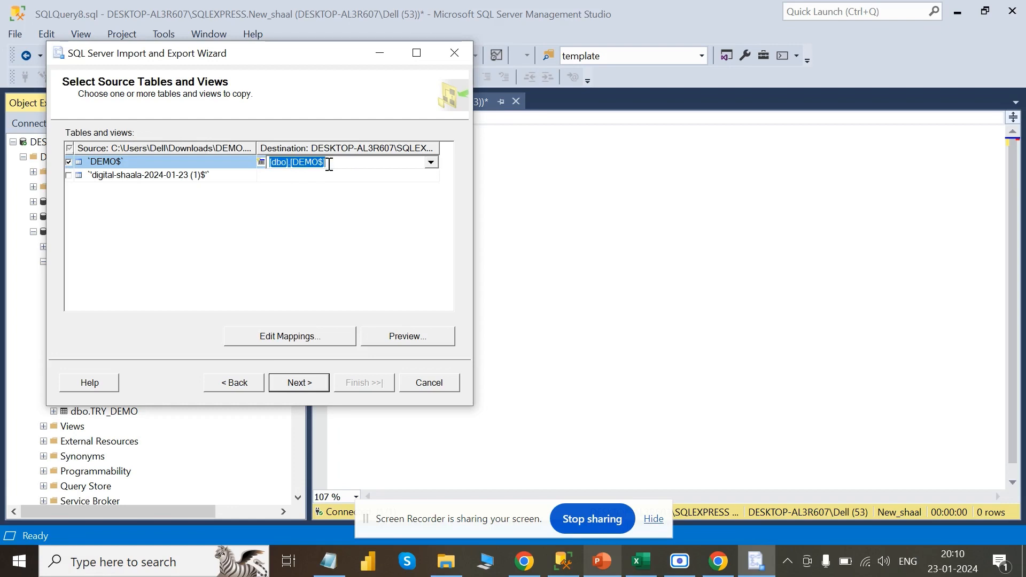
pyautogui.write('TRY')
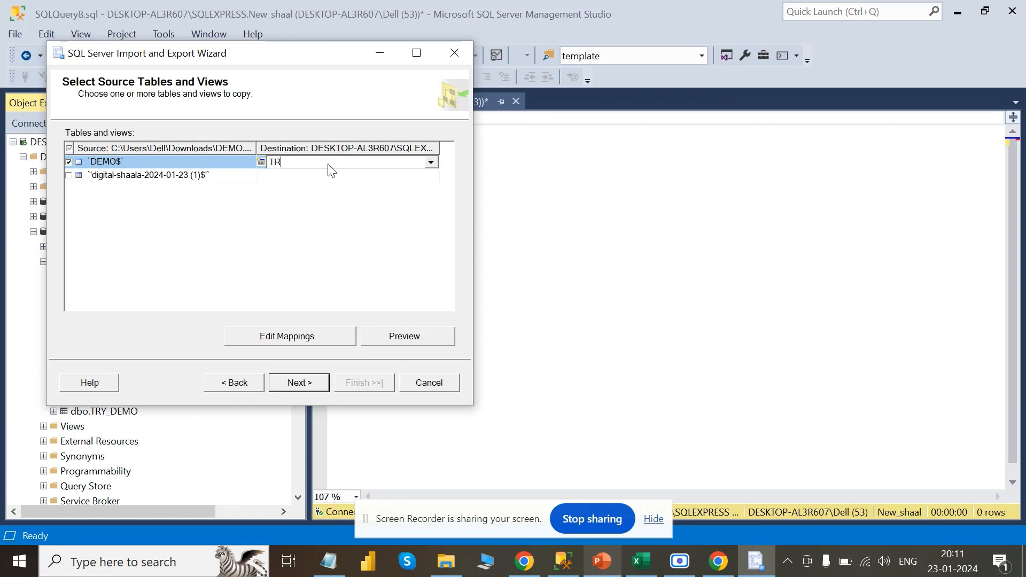
pyautogui.press('BackSpace')
pyautogui.press('BackSpace')
pyautogui.write('RY')
pyautogui.click(298, 238)
# Run the import immediately without saving an SSIS package, and close the wizard once it completes
pyautogui.click(297, 383)
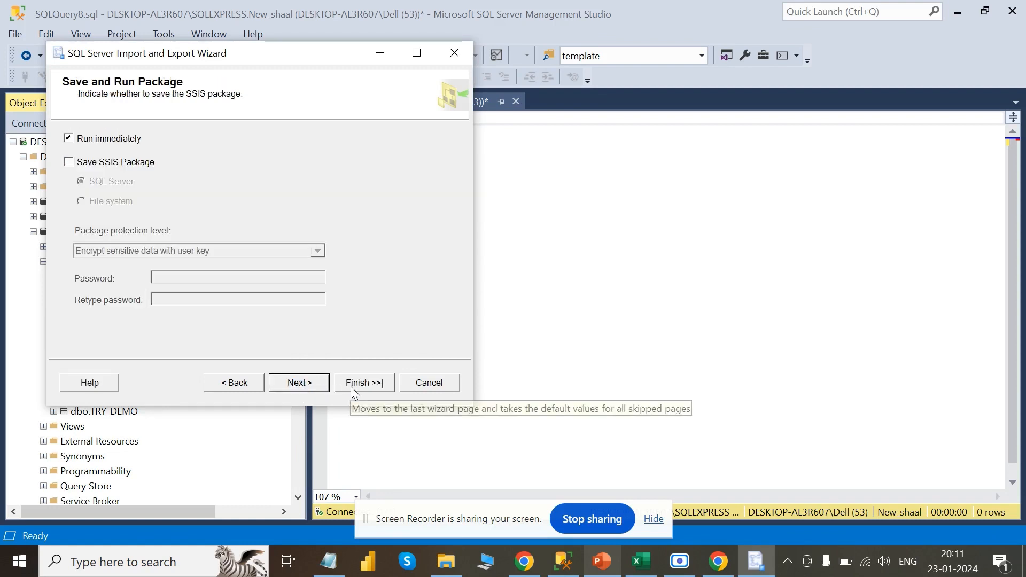
pyautogui.click(300, 381)
pyautogui.click(351, 390)
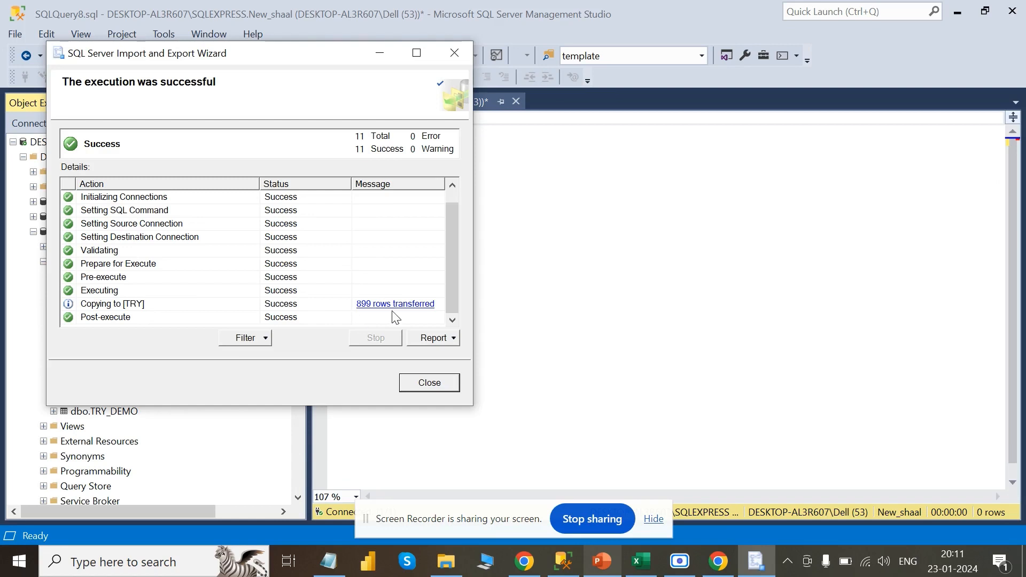
pyautogui.click(423, 384)
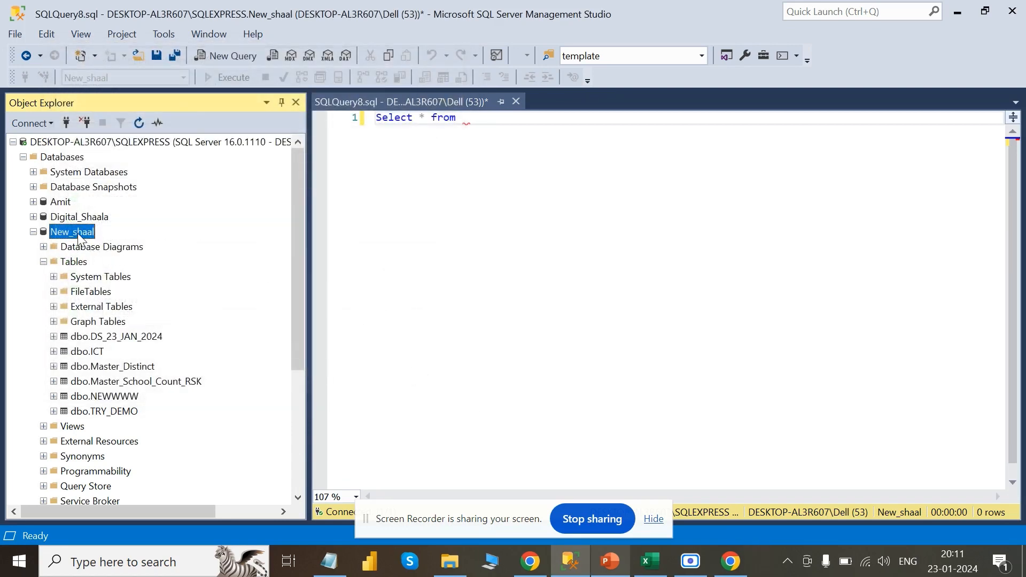
# Refresh the list of tables in the New_shaal database
pyautogui.click(74, 262)
pyautogui.rightClick(74, 262)
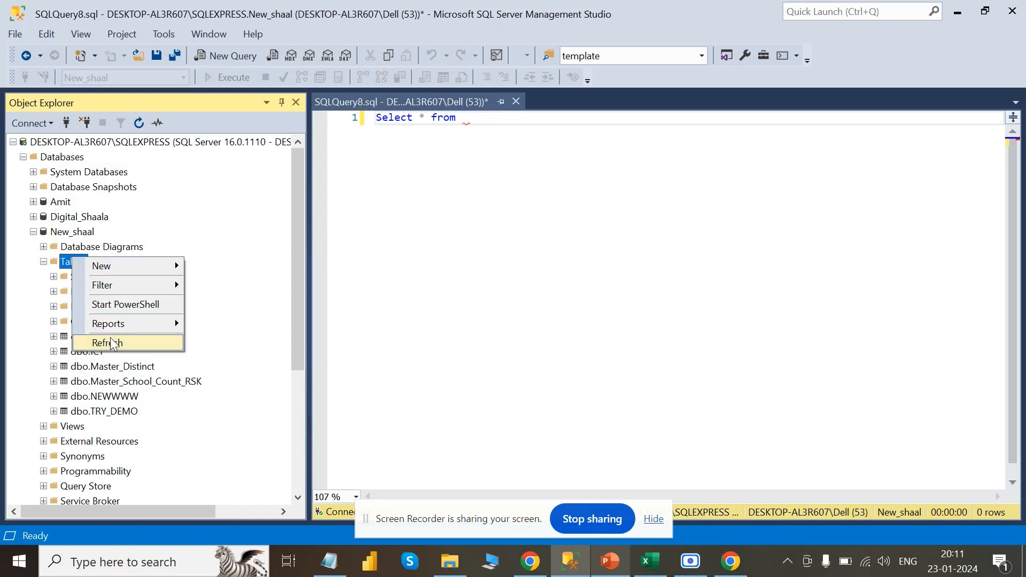
pyautogui.click(115, 341)
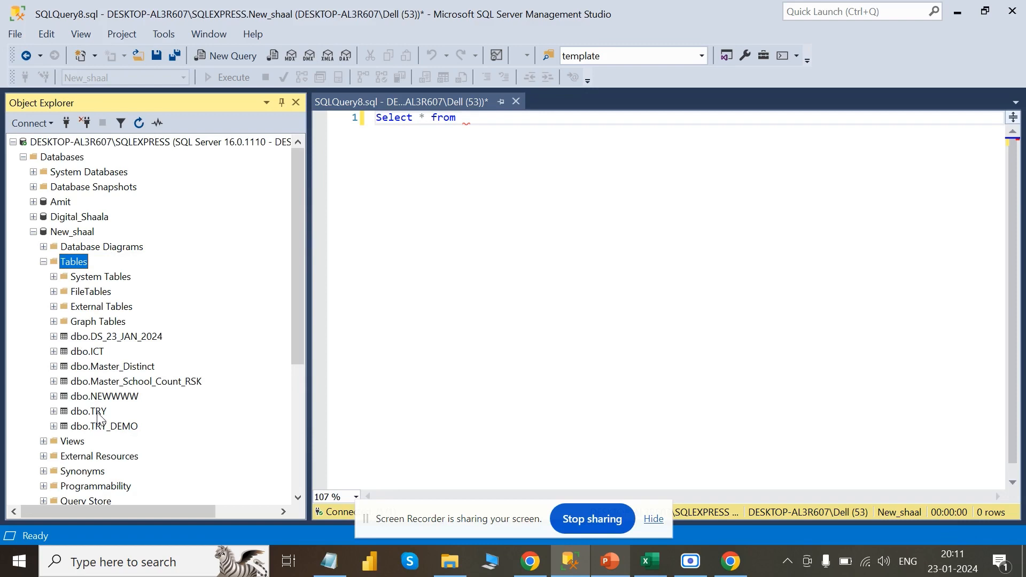
# Complete the query as Select * from [dbo].[TRY], run the whole statement, and look through the returned rows
pyautogui.click(502, 233)
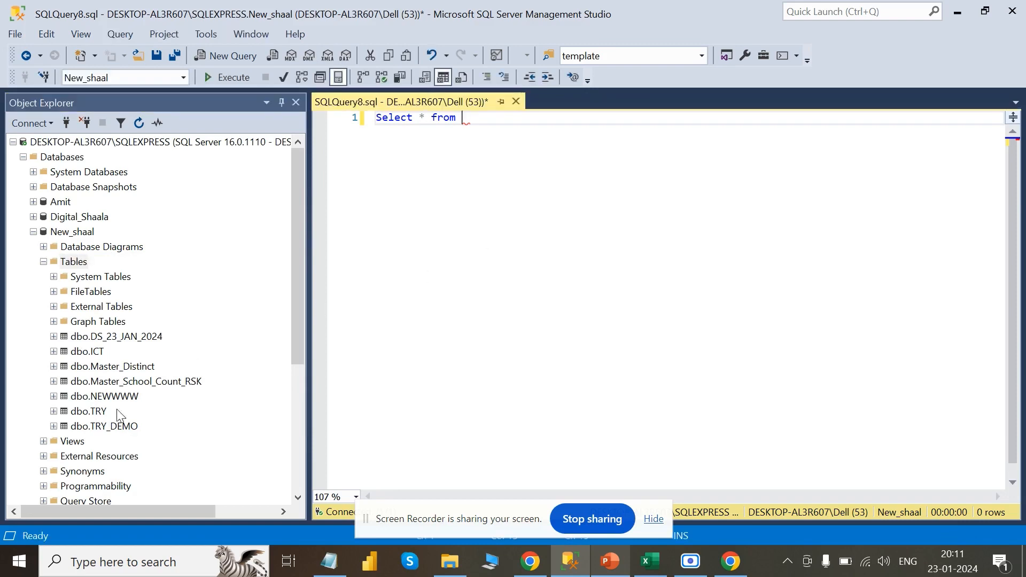
pyautogui.moveTo(91, 413); pyautogui.dragTo(543, 213)
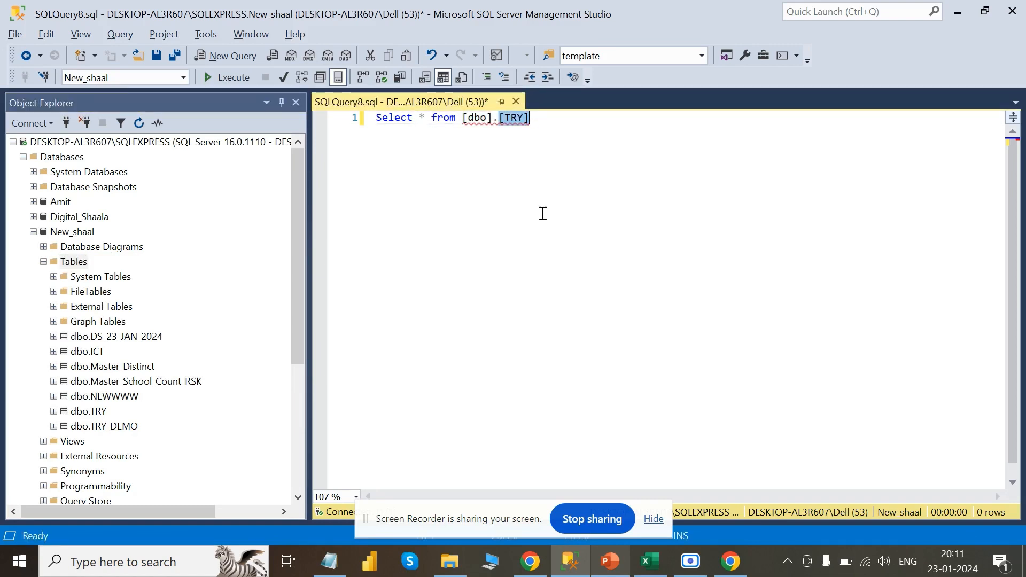
pyautogui.press('F5')
pyautogui.click(518, 224)
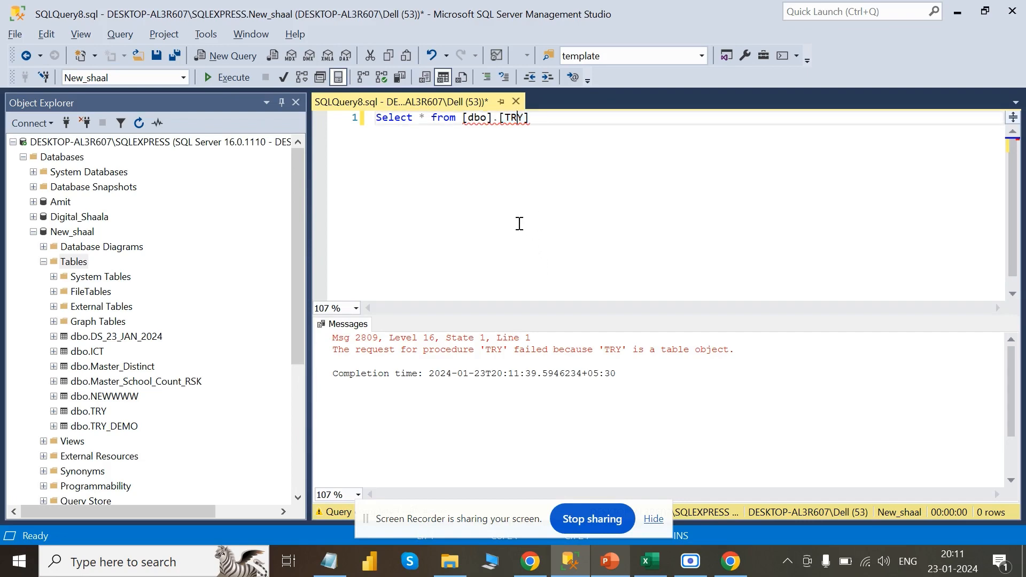
pyautogui.press('F5')
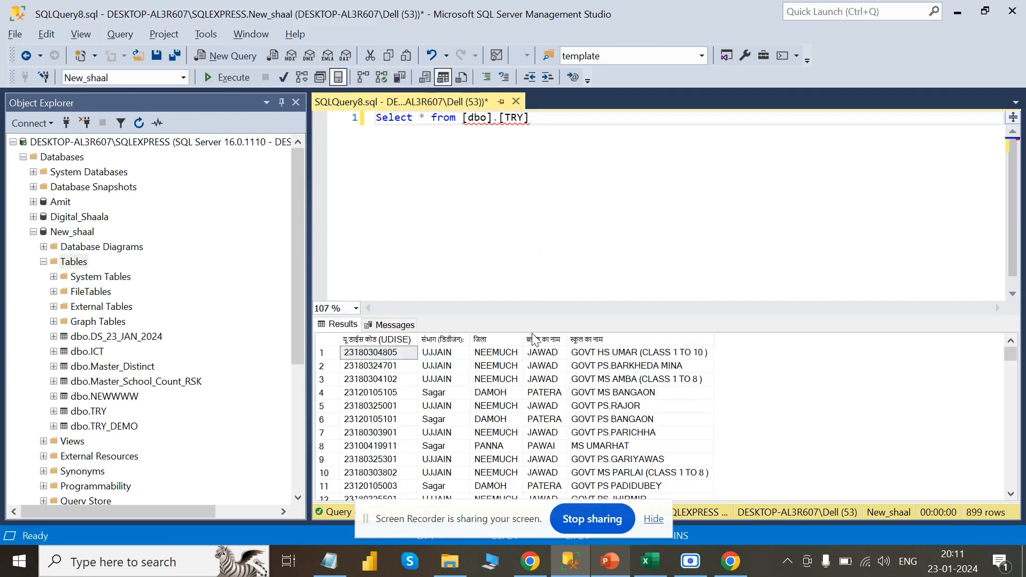
pyautogui.scroll(-20, 505, 479)
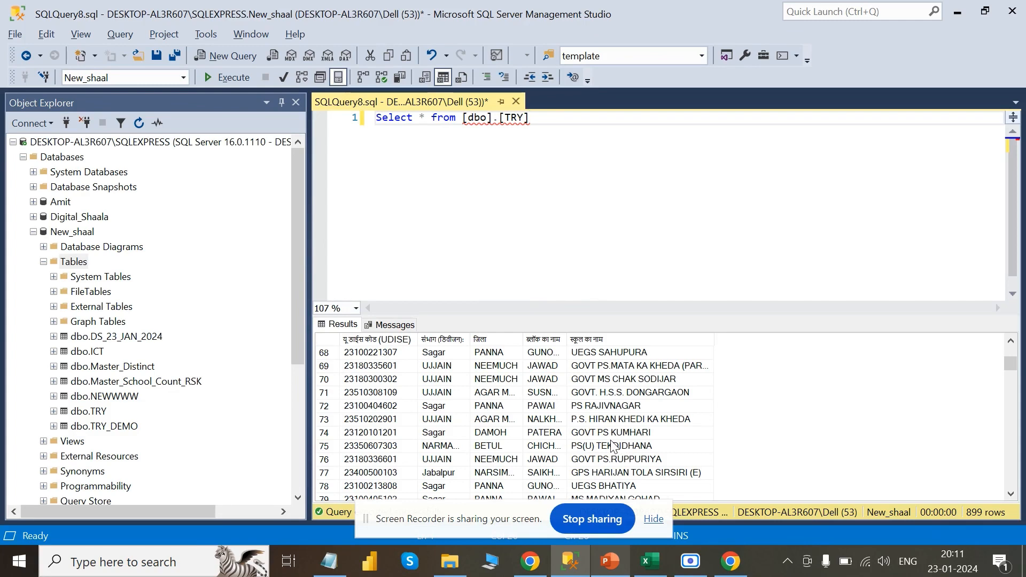
pyautogui.click(603, 214)
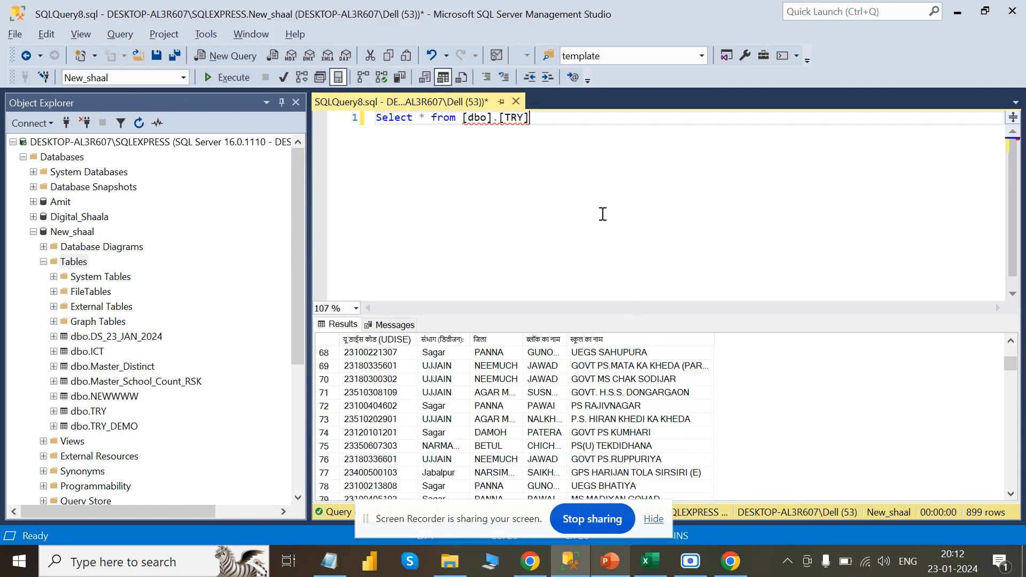